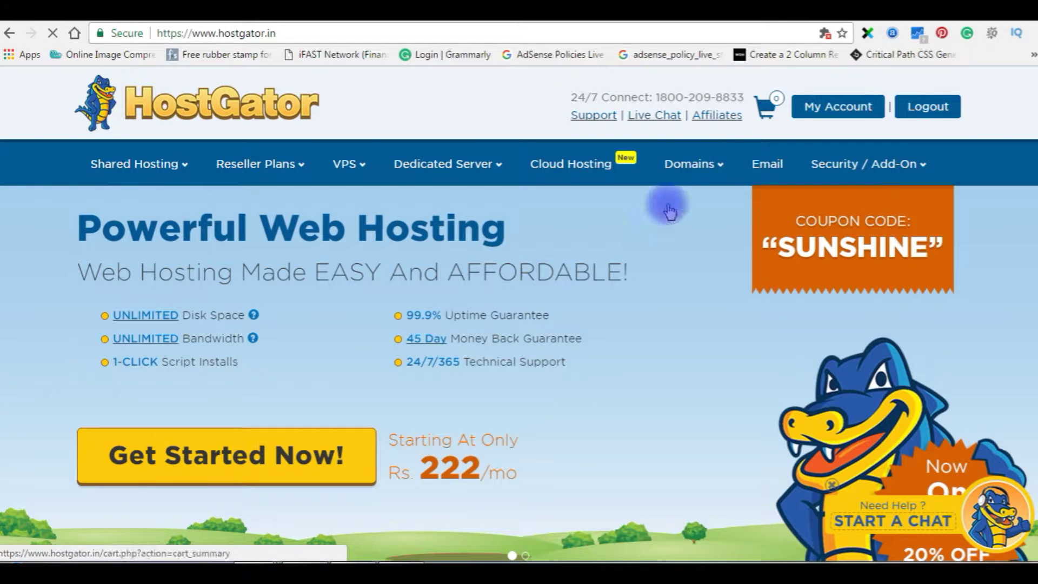
Step: Log in to the HostGator account's cPanel dashboard through My Account
click(814, 109)
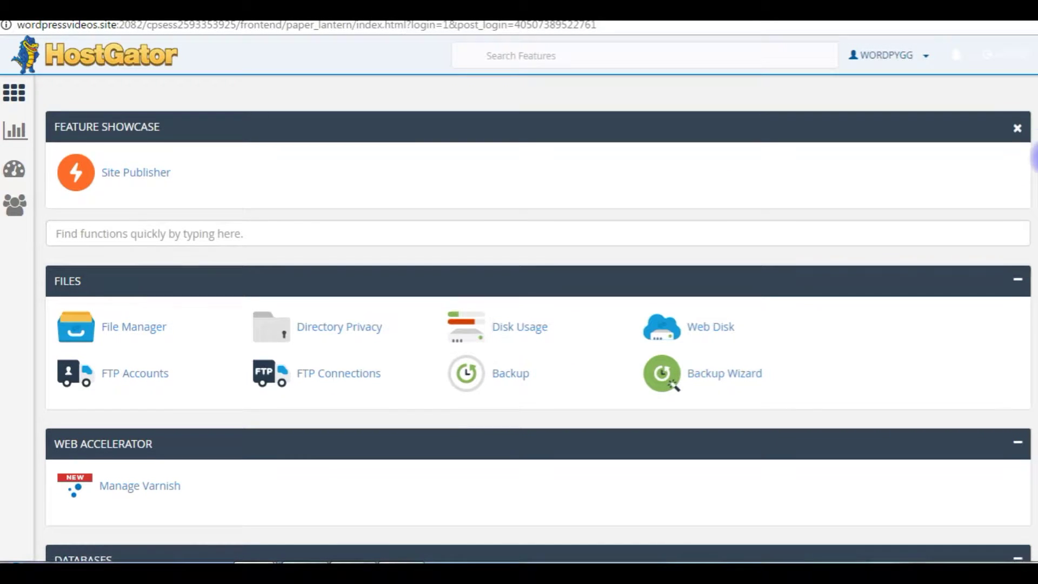
scroll(520, 324, down, 3)
scroll(519, 324, down, 2)
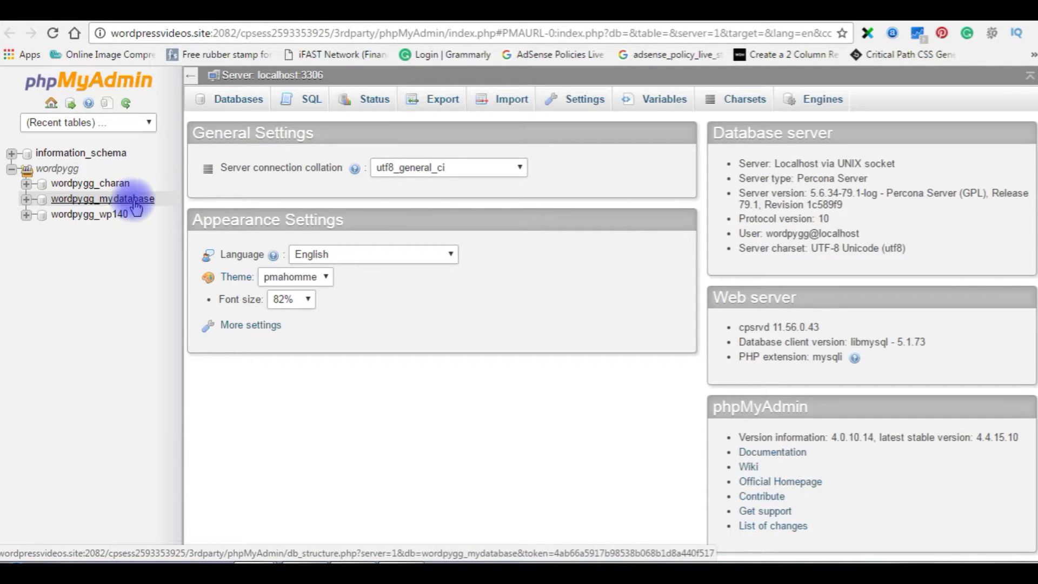
Step: Expand and open wordpygg_mydatabase, then bring up its SQL query editor
click(30, 200)
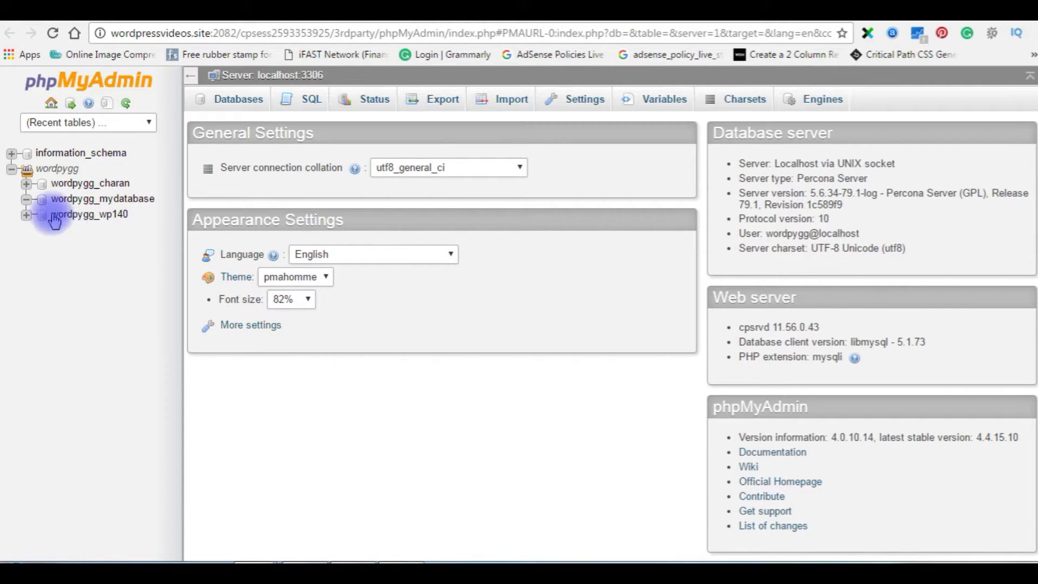
click(131, 204)
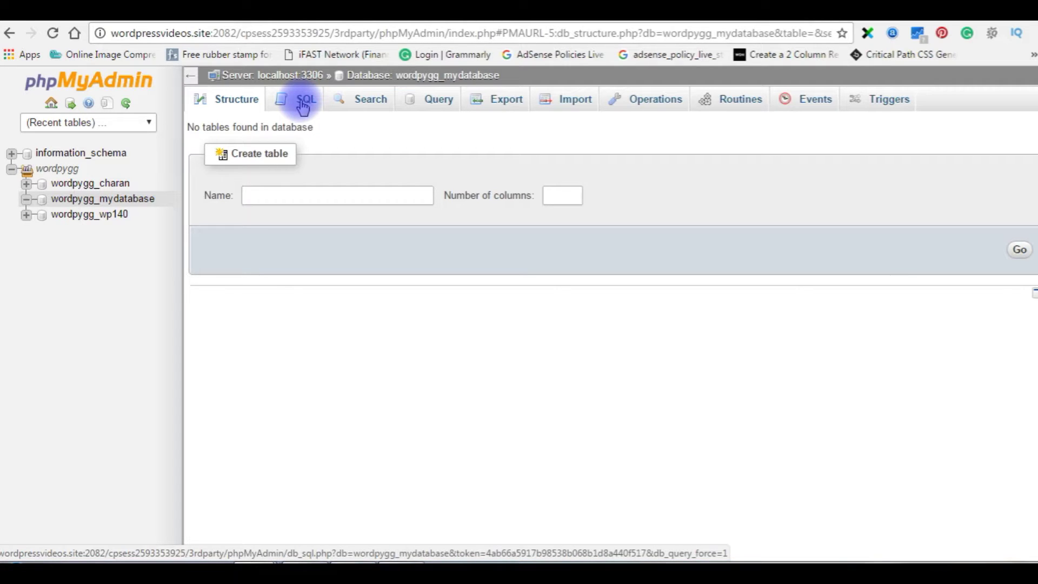
click(304, 101)
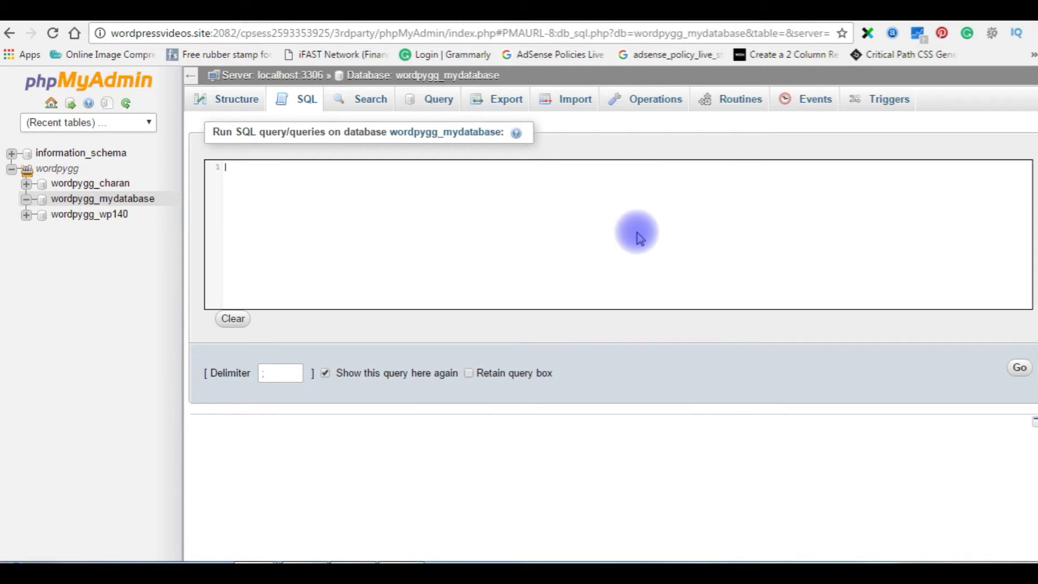
Step: Paste the CREATE TABLE employee query, remove the comma after email, and run it
click(637, 235)
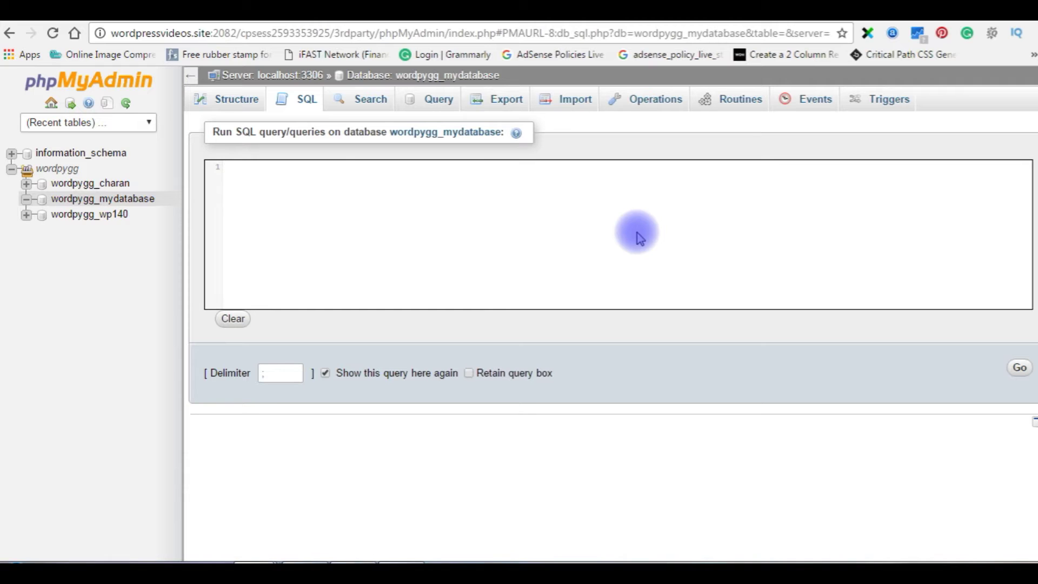
text(CREATE TABLE employee ( id INT(6) UNSIGNED AUTO_INCREMENT PRIMARY KEY, firstname VARCHAR(30) NOT NULL, lastname VARCHAR(30) NOT NULL, email VARCHAR(50),)
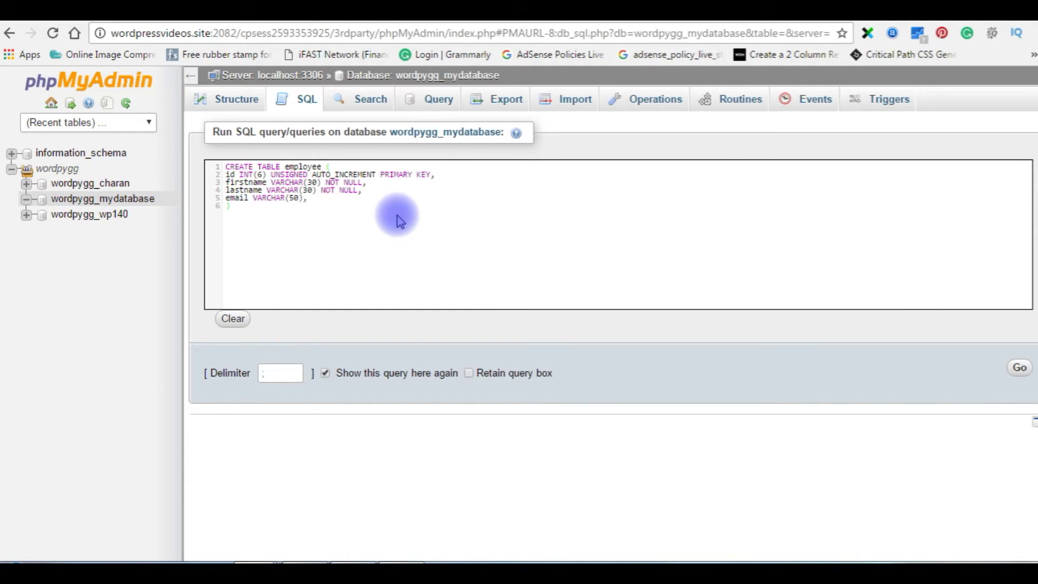
text())
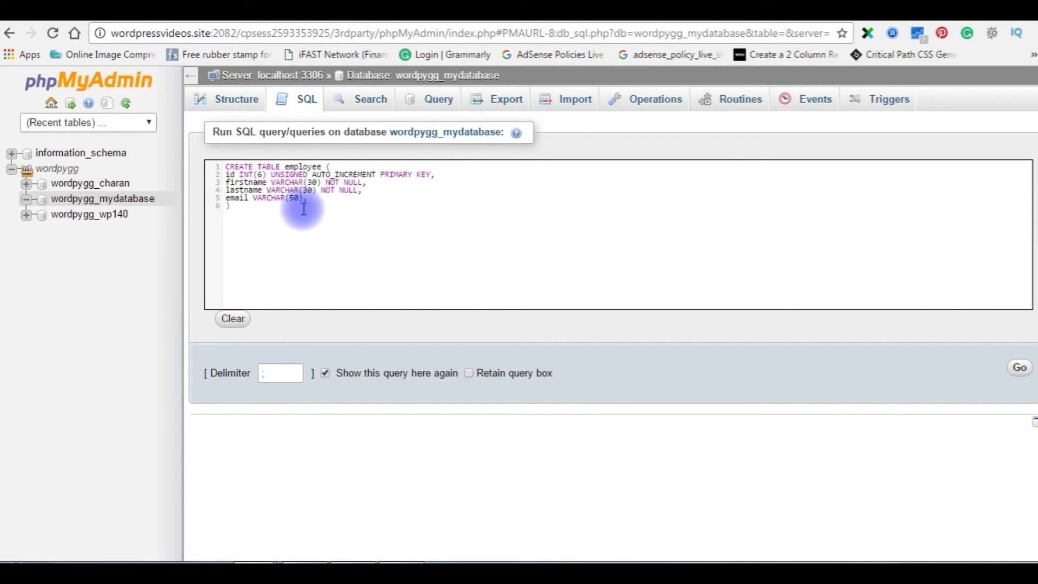
click(307, 198)
key(BackSpace)
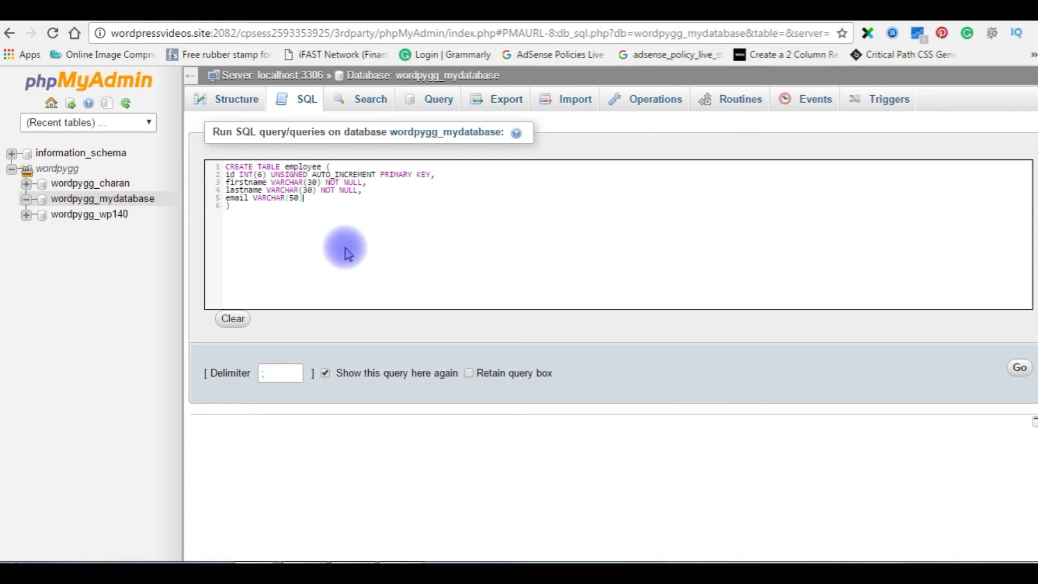
click(1021, 370)
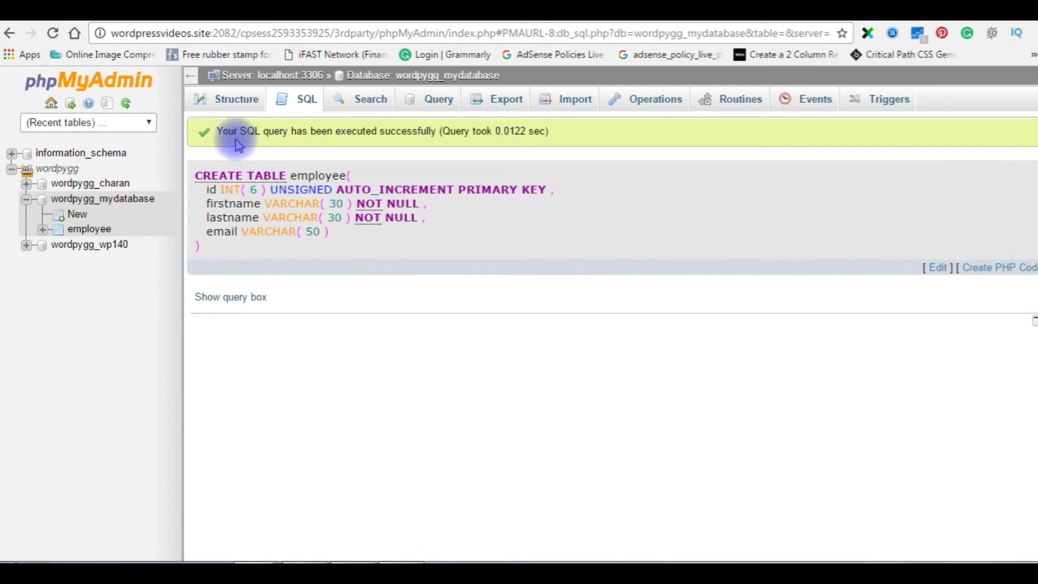
Step: Check the query success message and open the new employee table from the sidebar
drag(216, 131, 438, 132)
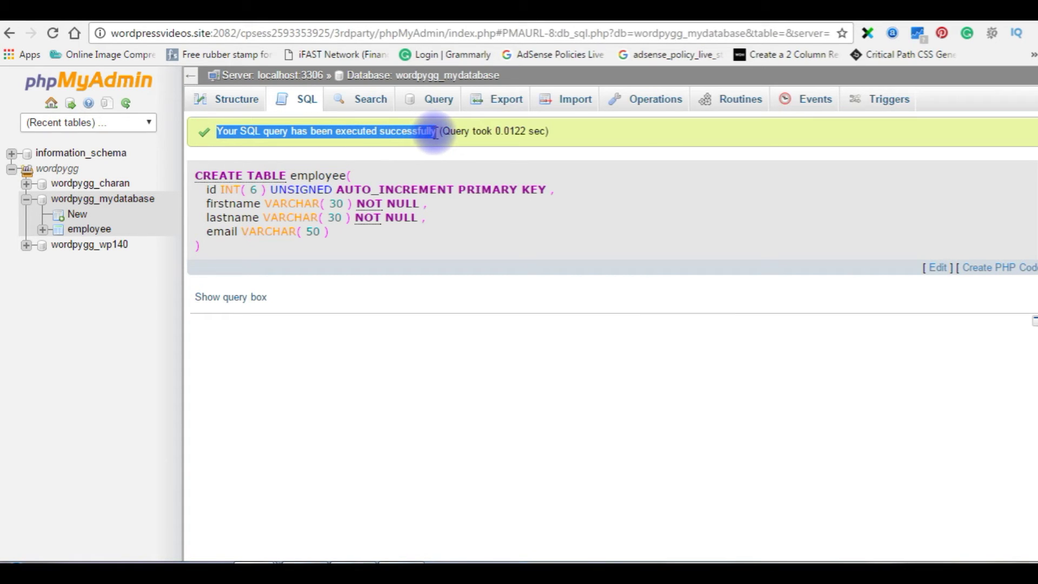
click(85, 229)
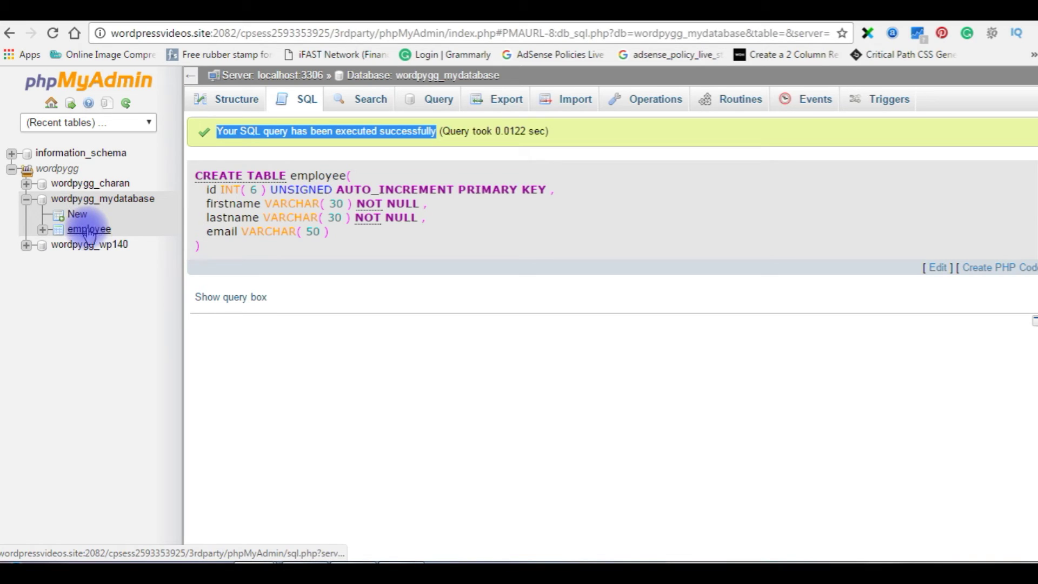